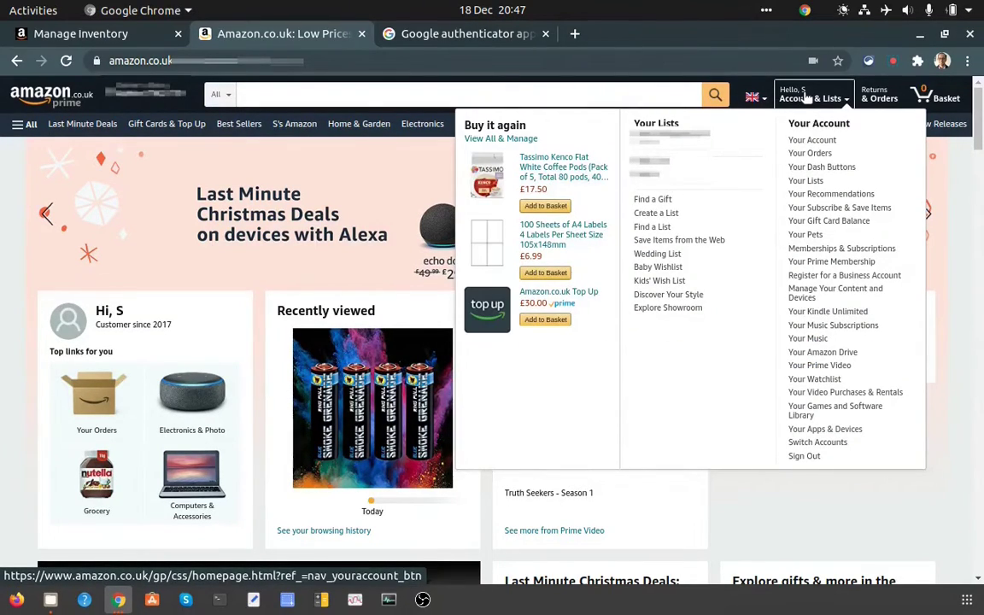
Go to Your Account, then Login & security, reaching the password re-verification page
left_click(807, 99)
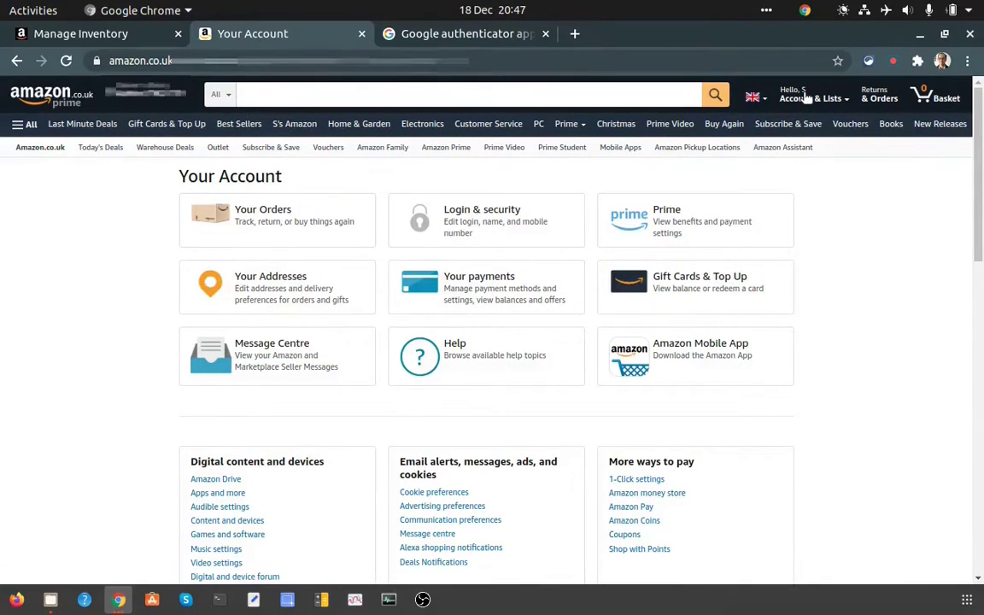
left_click(476, 226)
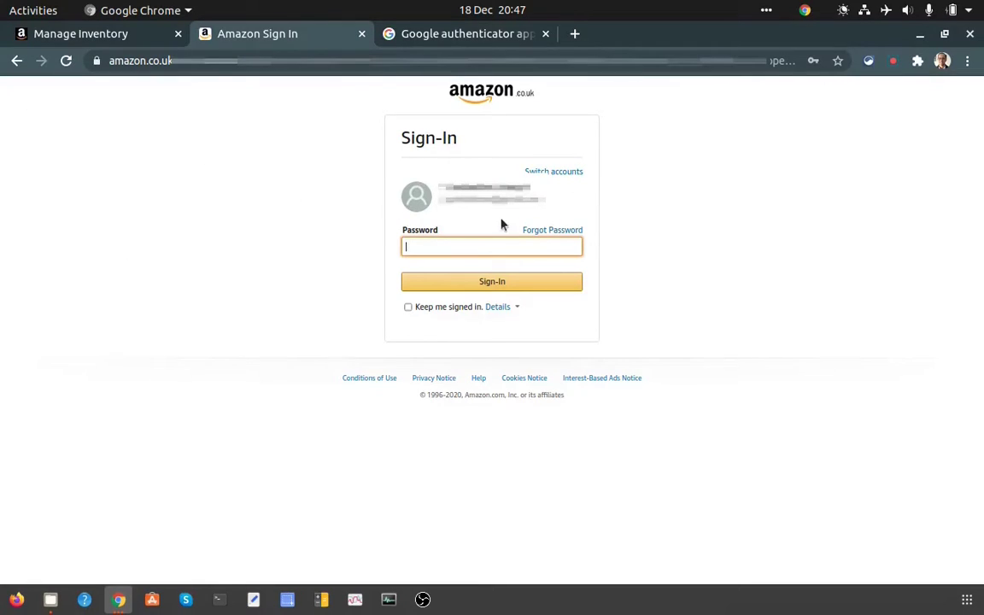
Sign in with Chrome's saved password to reach the one-time-password delivery choice
left_click(464, 246)
left_click(481, 282)
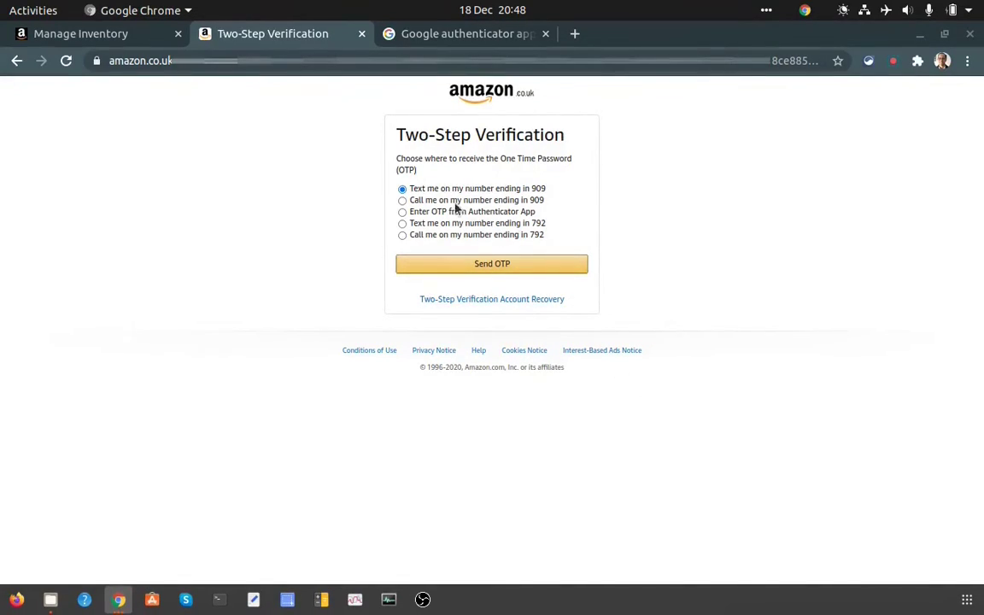
left_click(495, 268)
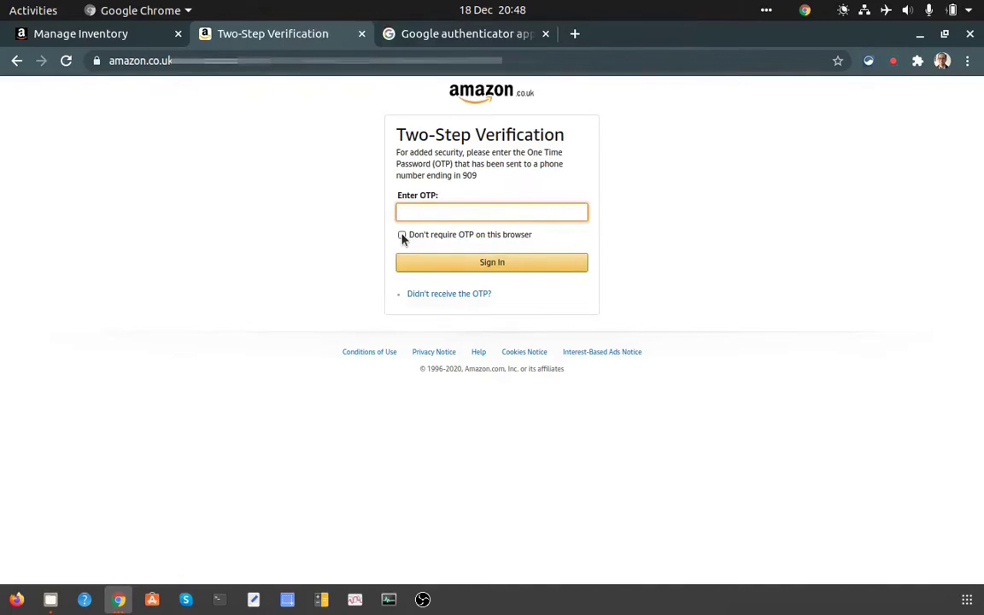
left_click(403, 236)
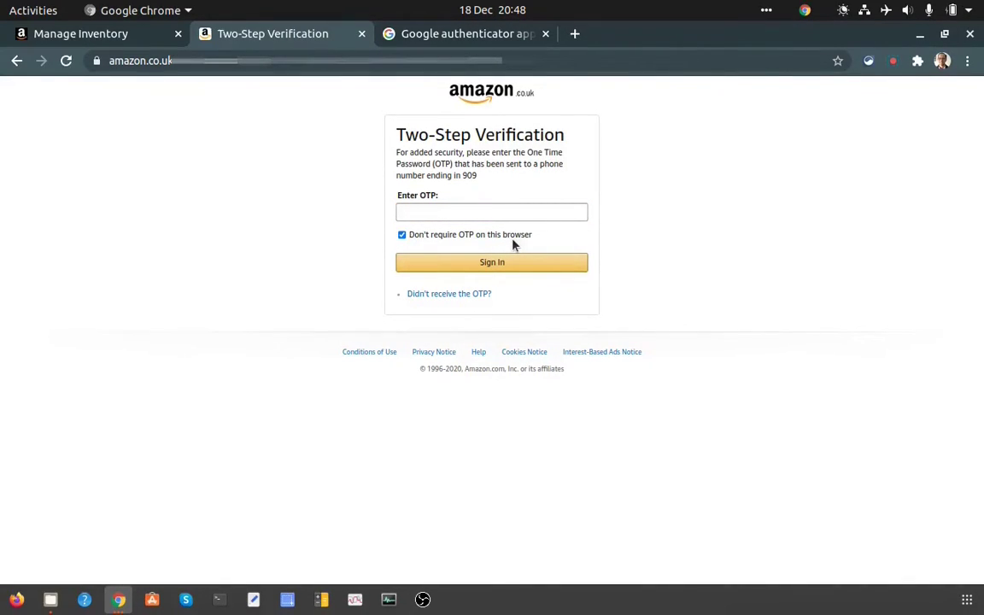
left_click(436, 211)
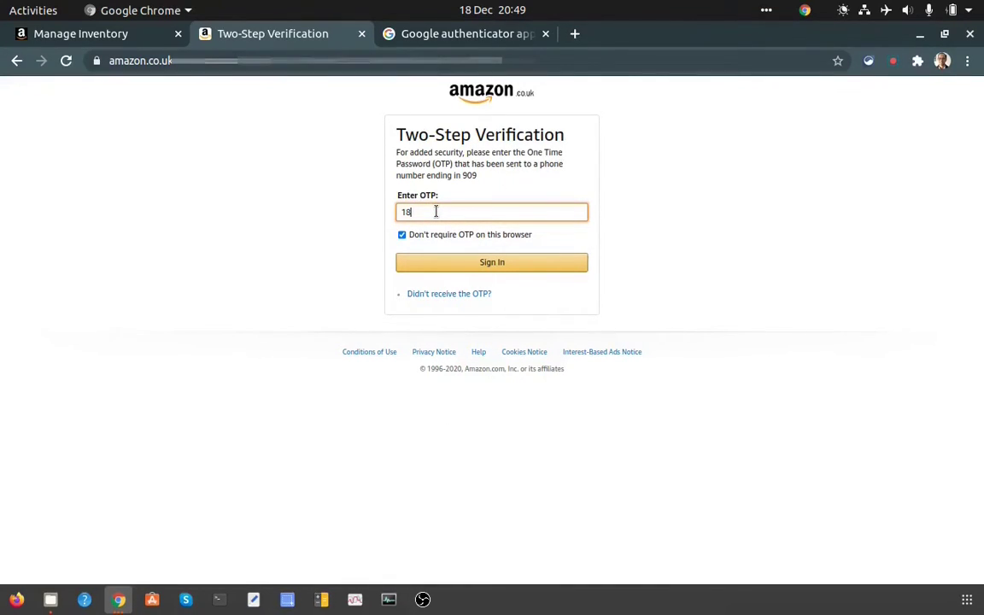
Submit the one-time code and open the Two-Step Verification settings
left_click(457, 264)
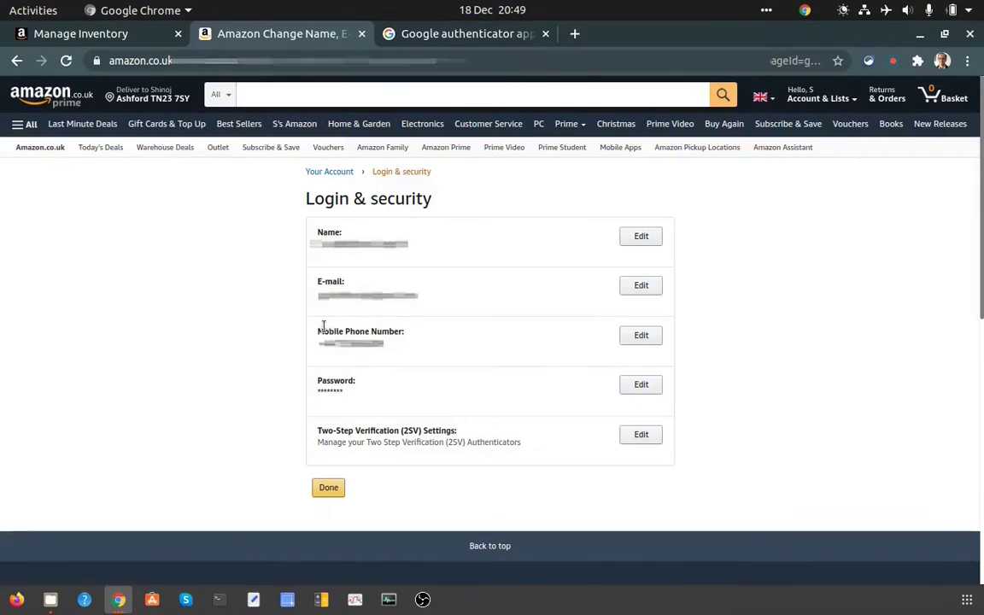
left_click_drag(317, 330, 419, 349)
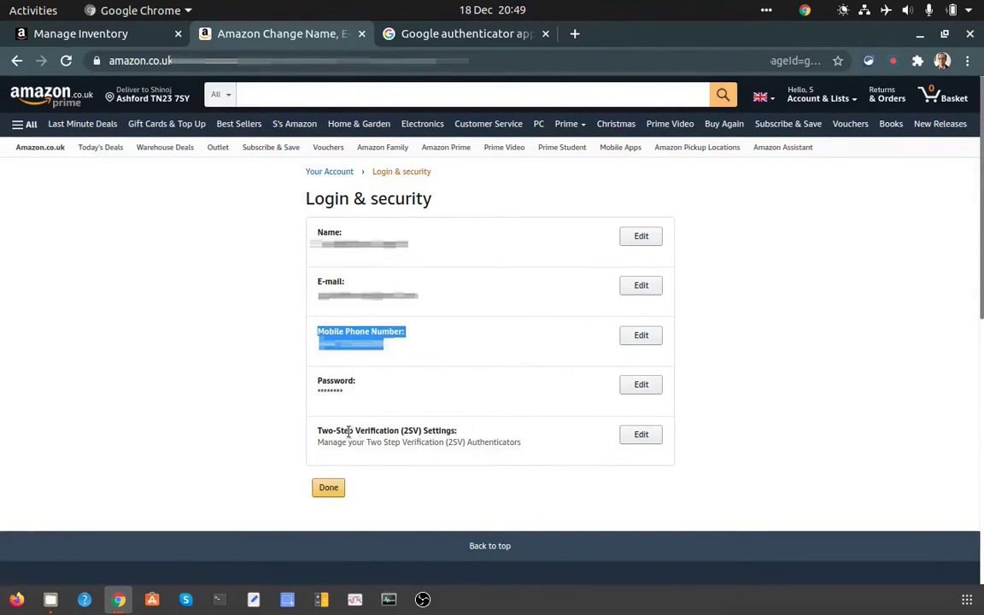
left_click(643, 436)
Review the preferred and back-up 2SV methods, then view the Google Authenticator search results tab
scroll(285, 175, "down", 2)
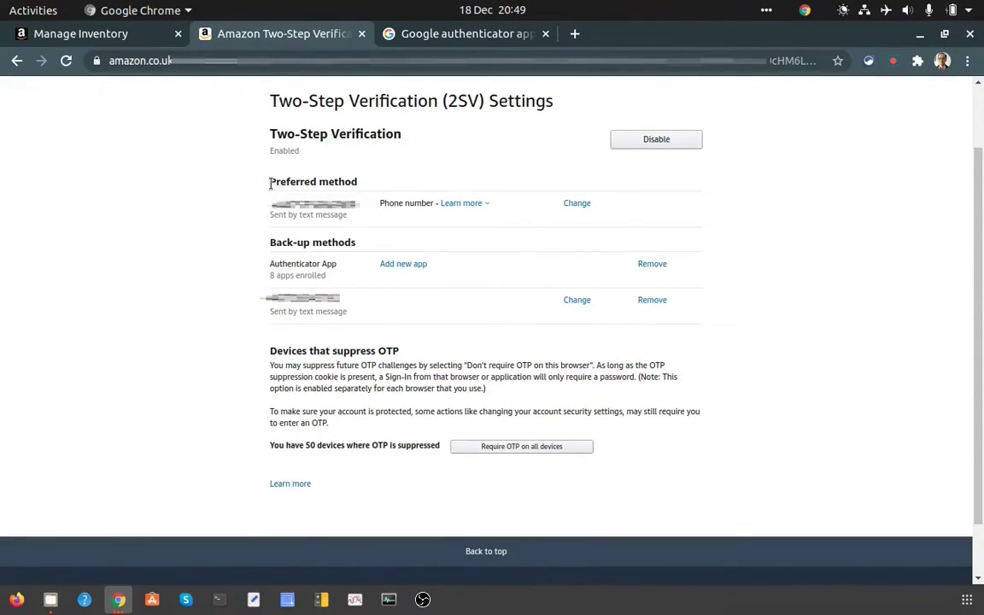
left_click_drag(270, 181, 348, 211)
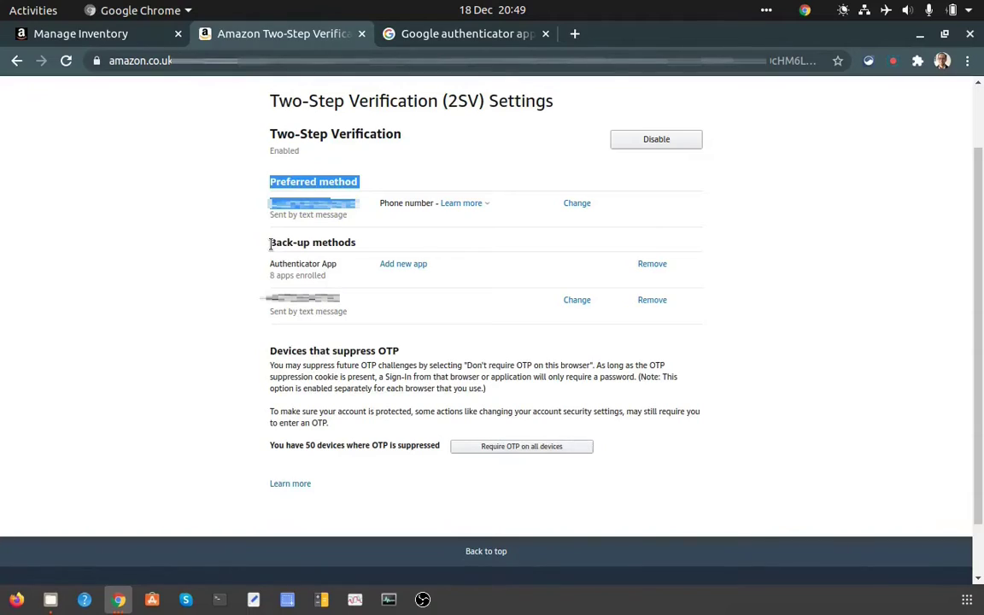
left_click_drag(270, 244, 397, 249)
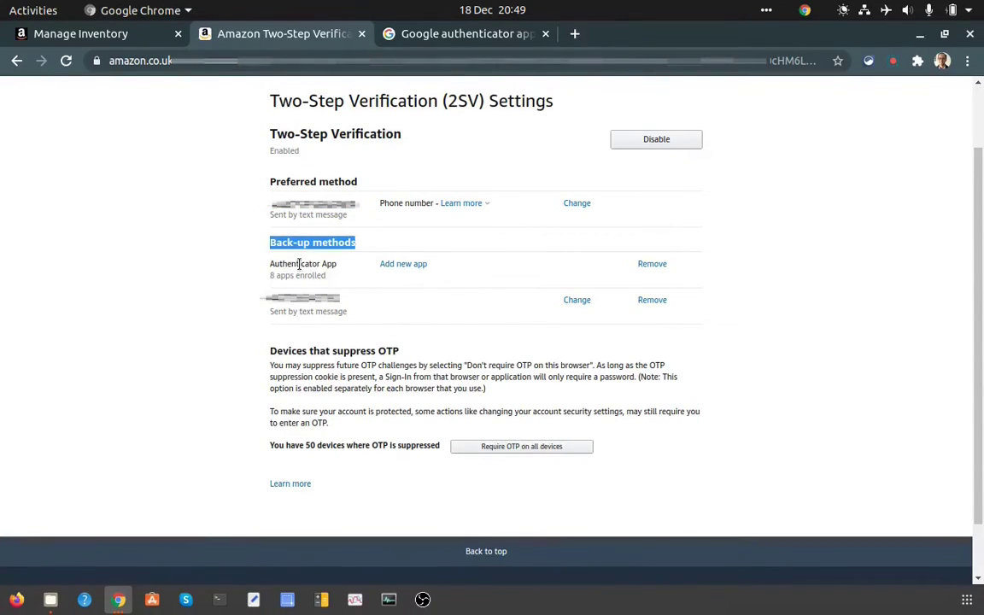
left_click(466, 41)
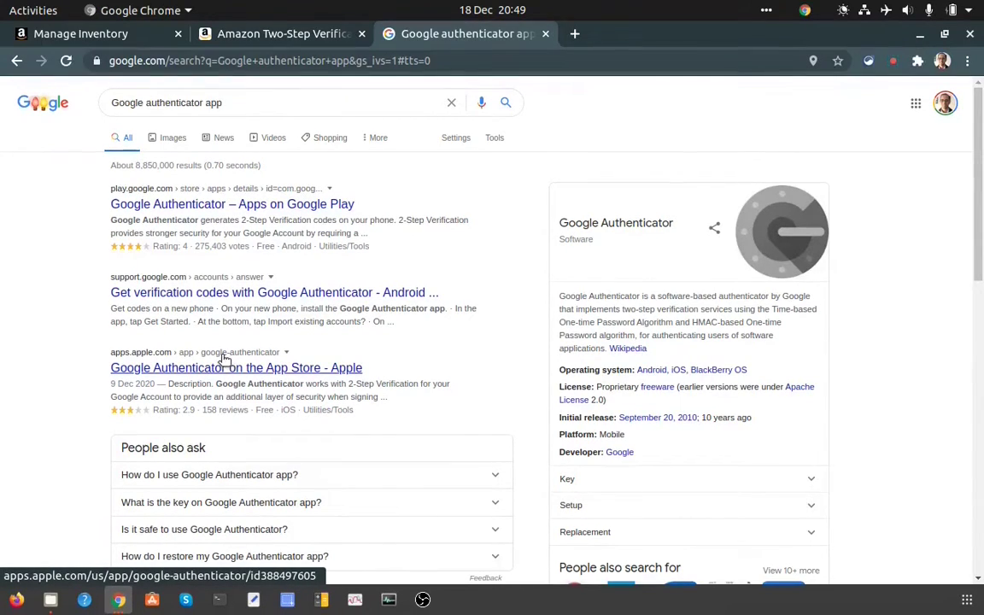
Back in the Amazon tab, add a new Authenticator App under Back-up methods
left_click(287, 36)
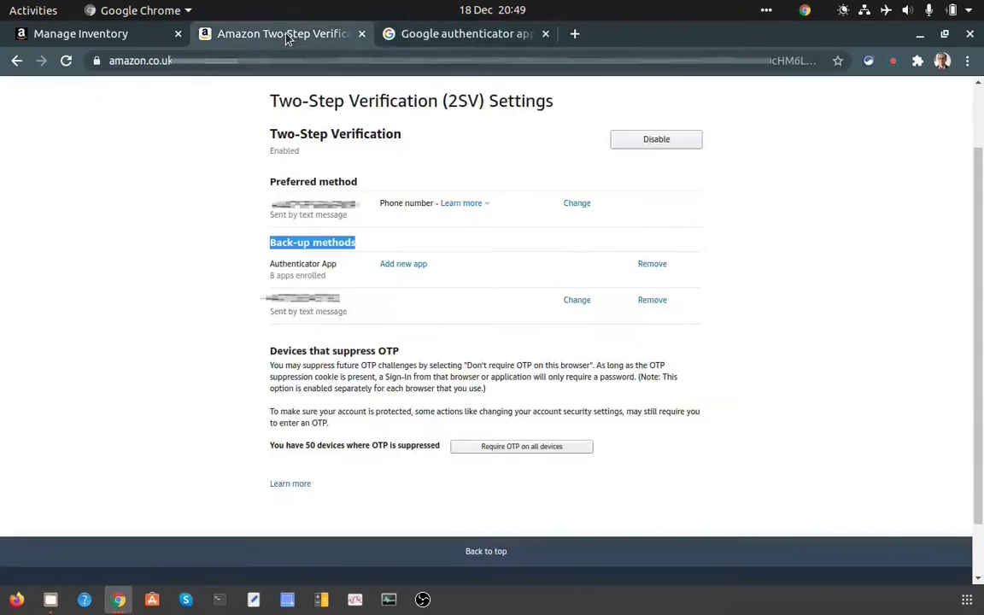
left_click(352, 210, "shift")
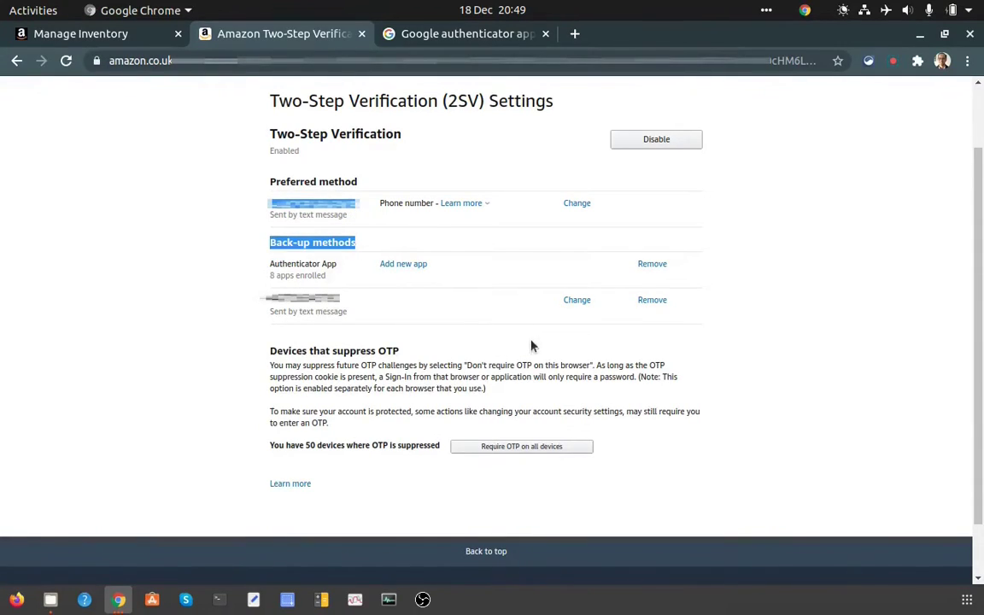
left_click(400, 266)
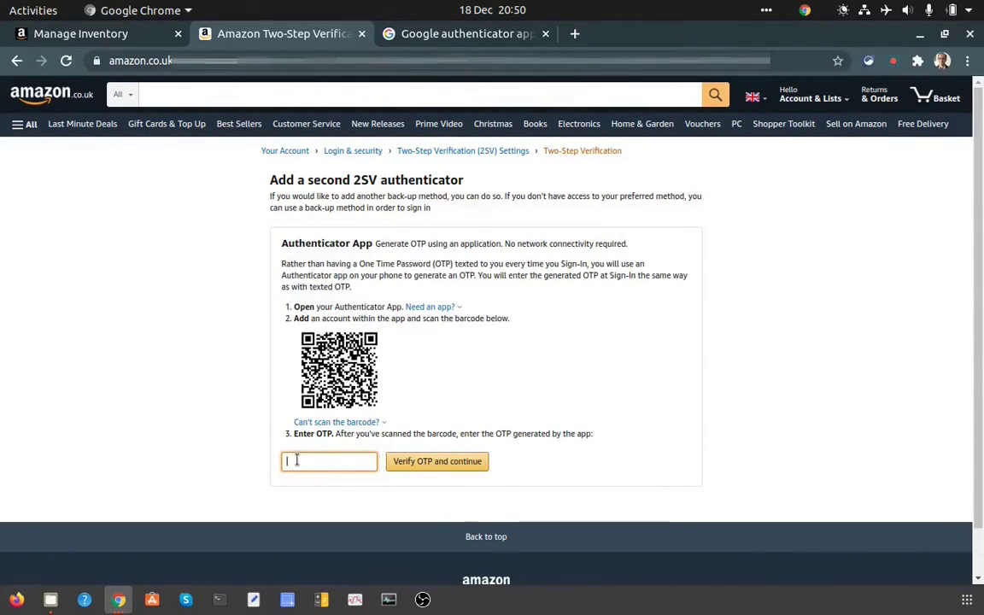
Try submitting the add-authenticator page with the one-time code field left empty
key("Return")
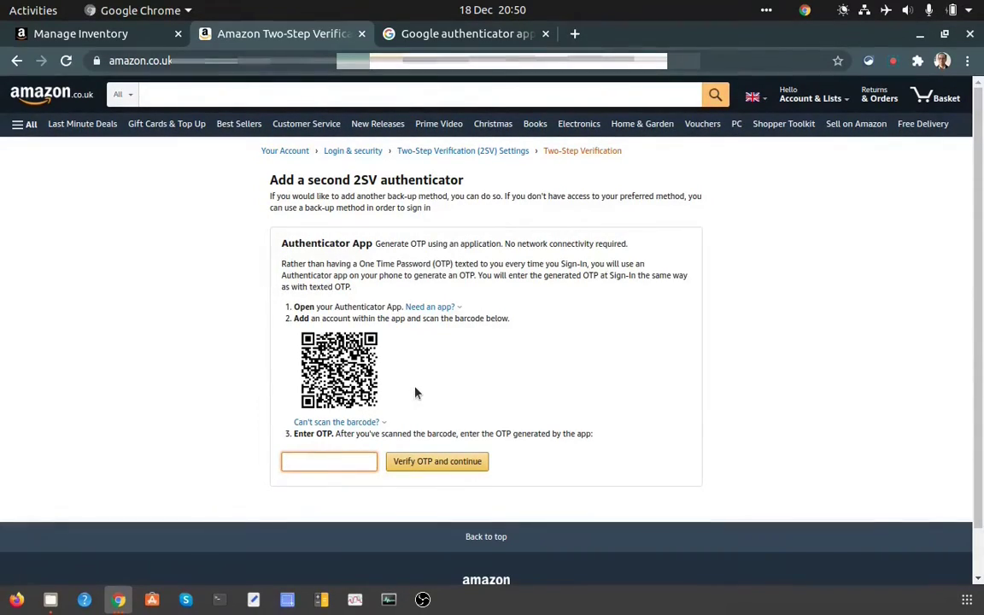
left_click(17, 63)
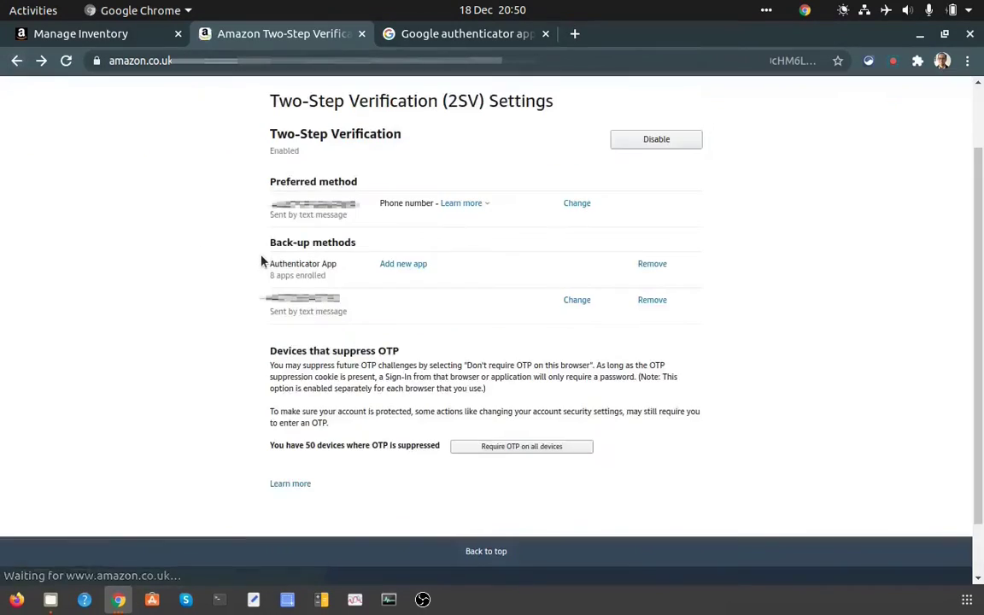